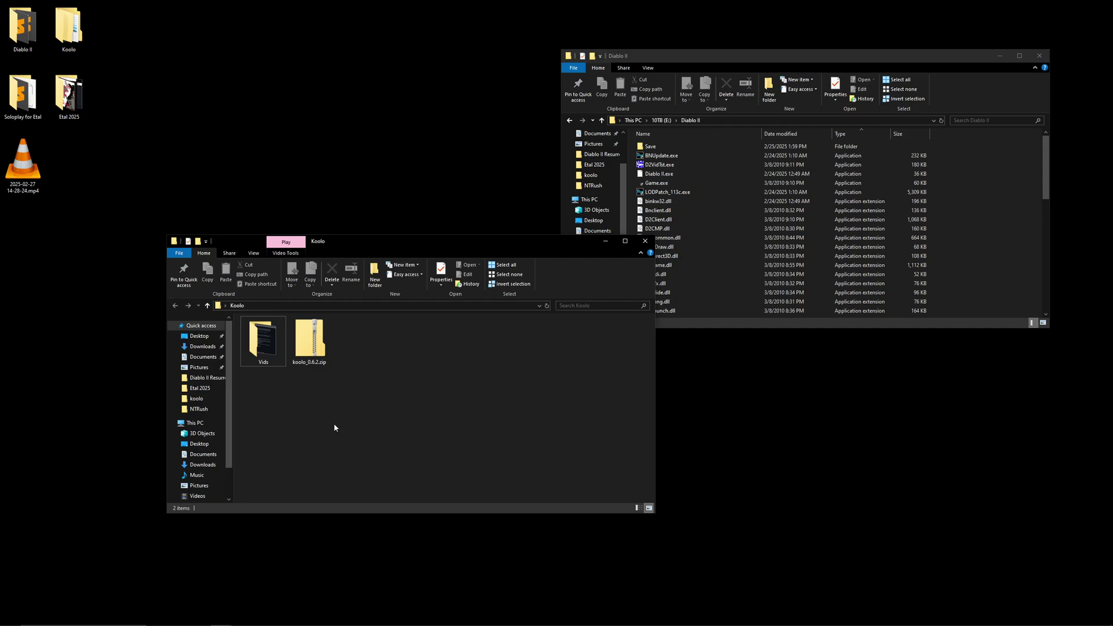
# - Extract koolo_0.6.2.zip with 7-Zip into its own koolo_0.6.2 folder
pyautogui.rightClick(314, 356)
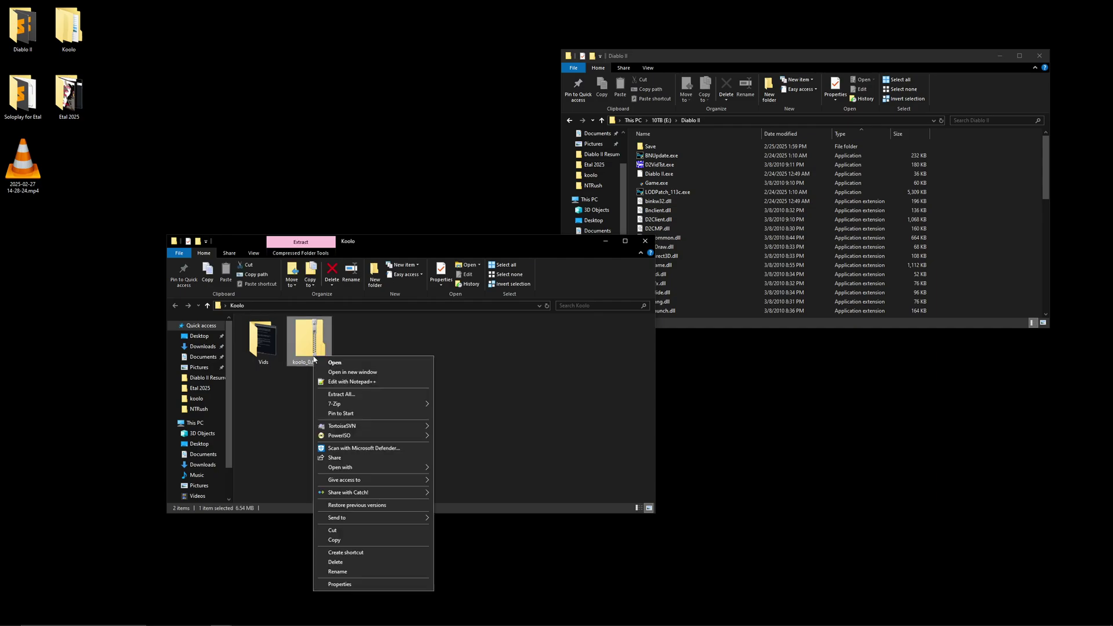
pyautogui.moveTo(334, 405)
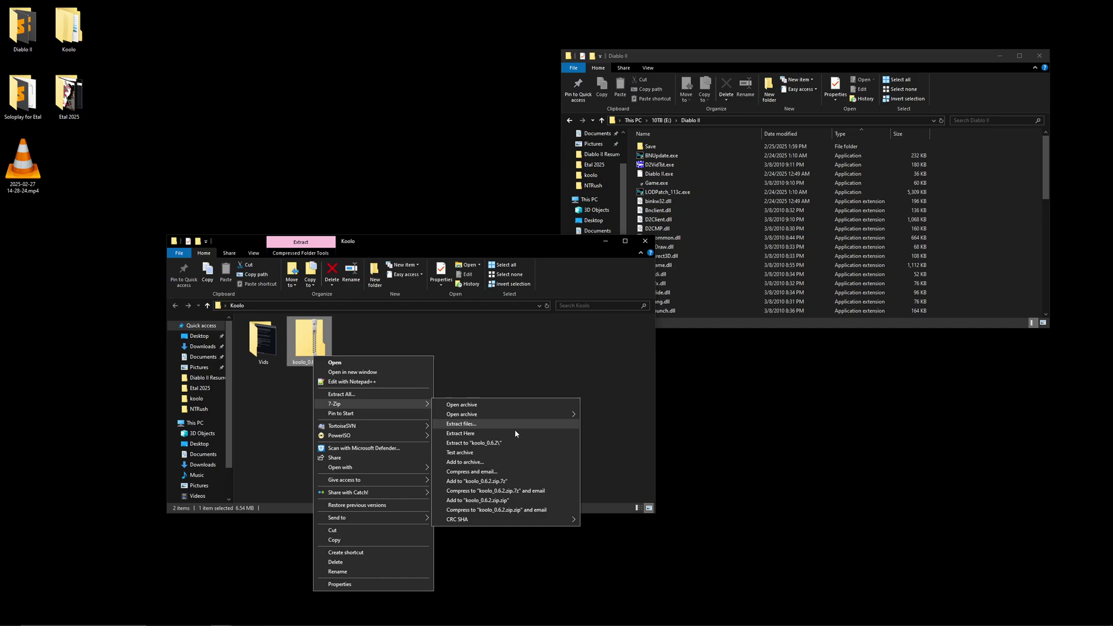
pyautogui.click(493, 444)
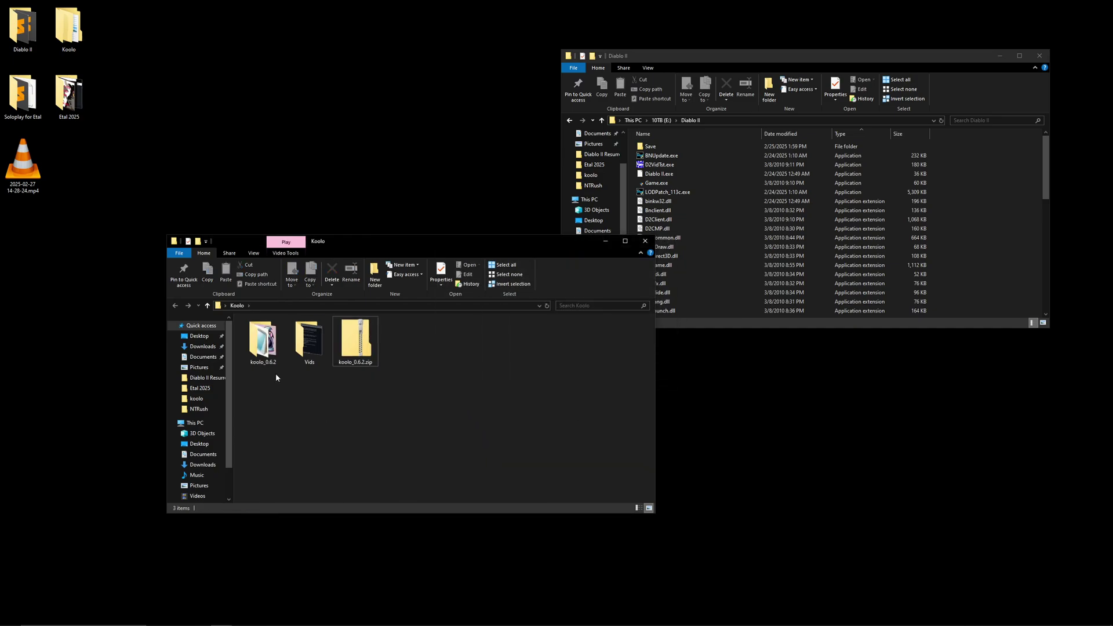
# - Launch koolo.exe from the extracted koolo_0.6.2 folder and move its window clear of the Diablo II folder's address path
pyautogui.doubleClick(263, 347)
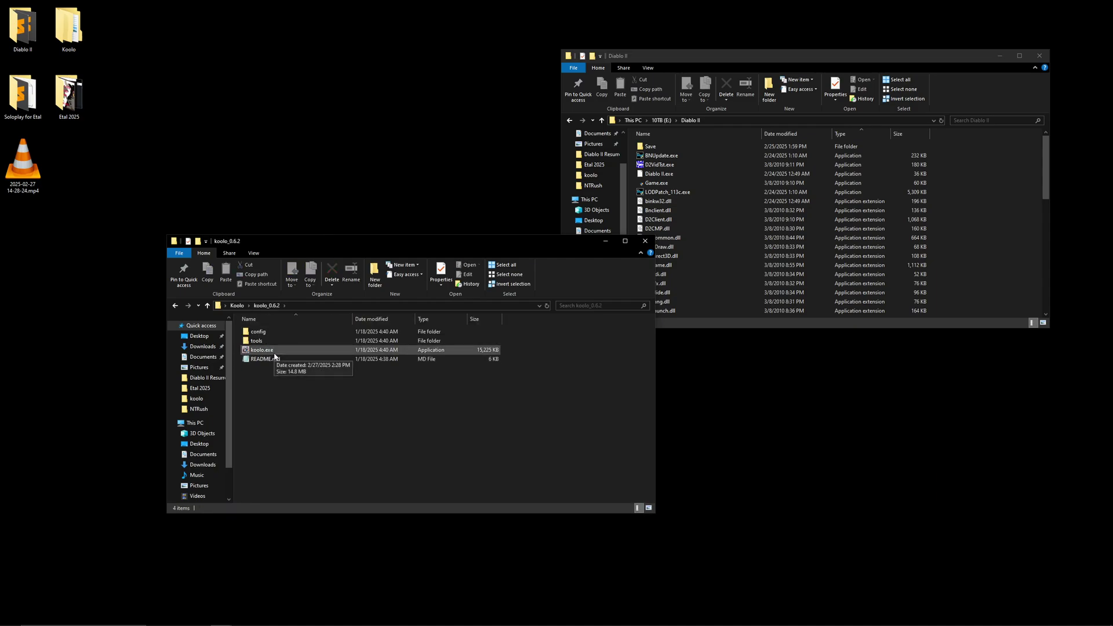
pyautogui.doubleClick(273, 352)
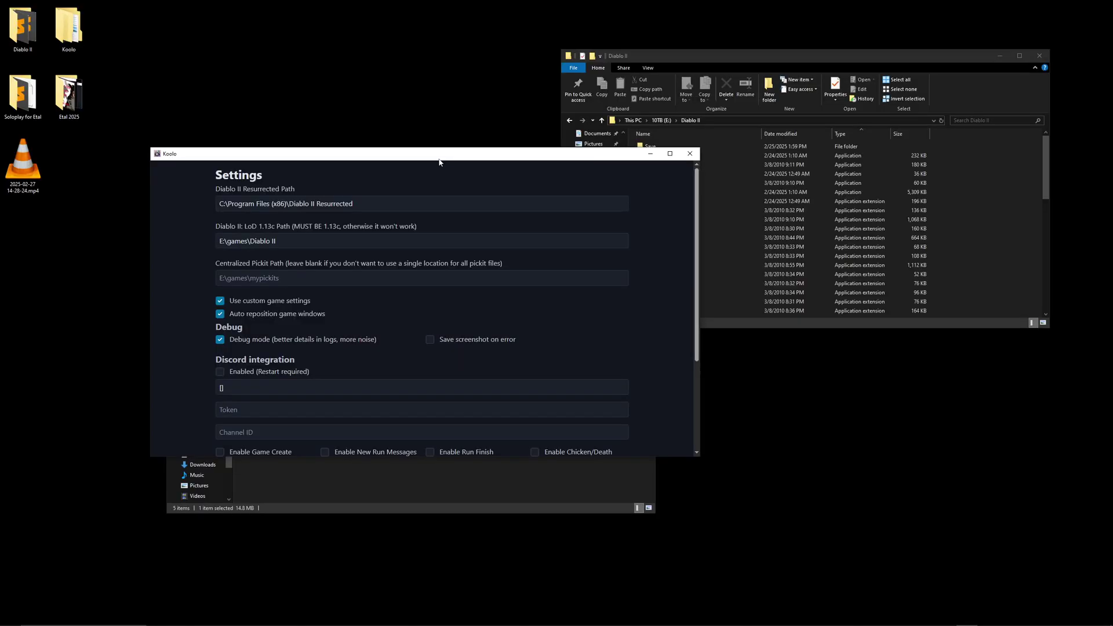
pyautogui.moveTo(439, 152); pyautogui.dragTo(385, 40)
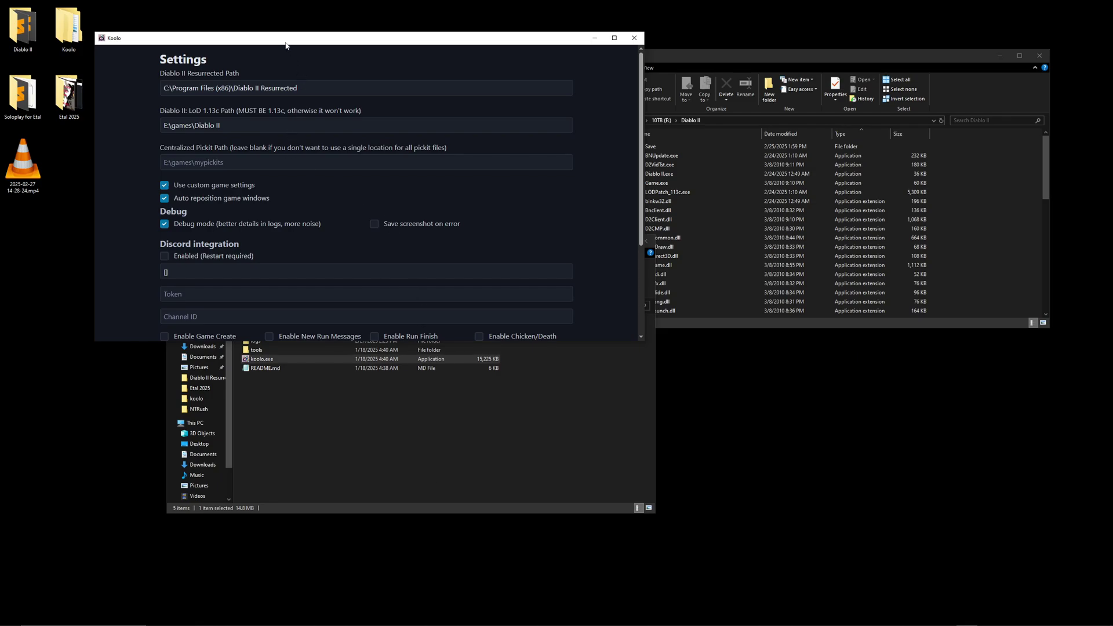
pyautogui.moveTo(286, 46); pyautogui.dragTo(358, 261)
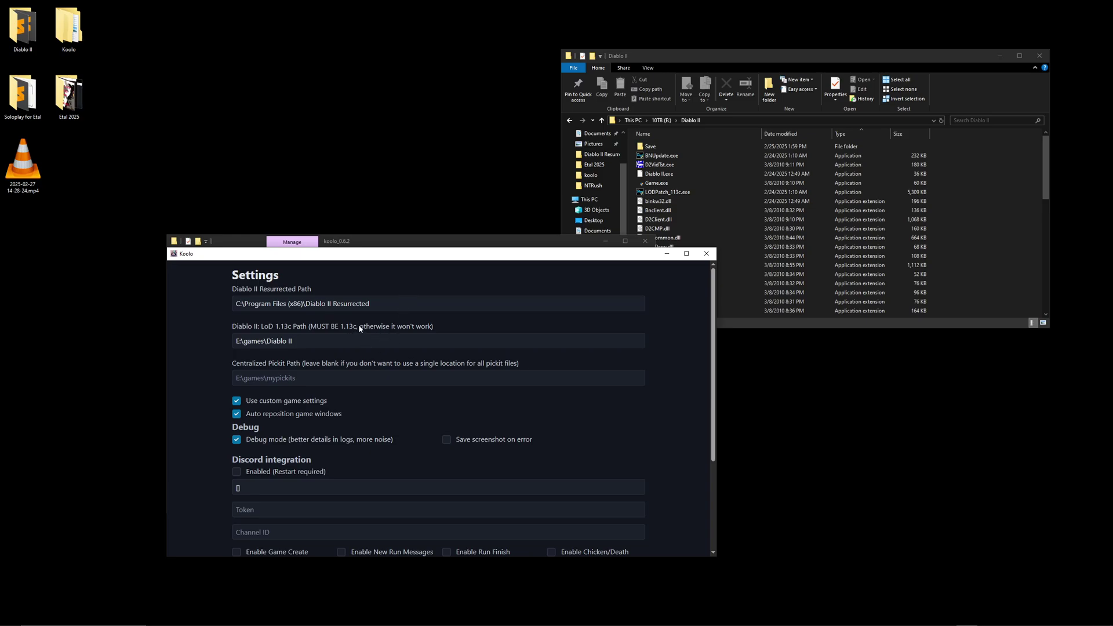
# - Copy the Diablo II folder's path and set the Diablo II: LoD 1.13c path to E:\Diablo II
pyautogui.moveTo(360, 326); pyautogui.dragTo(511, 329)
pyautogui.click(546, 356)
pyautogui.click(717, 120)
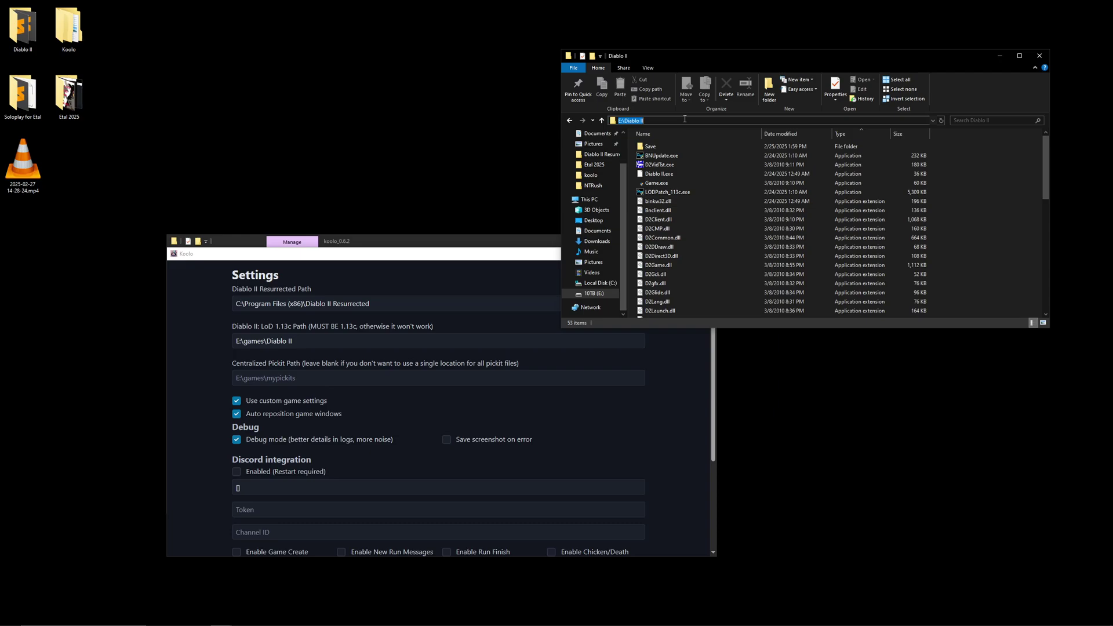
pyautogui.rightClick(685, 119)
pyautogui.click(724, 146)
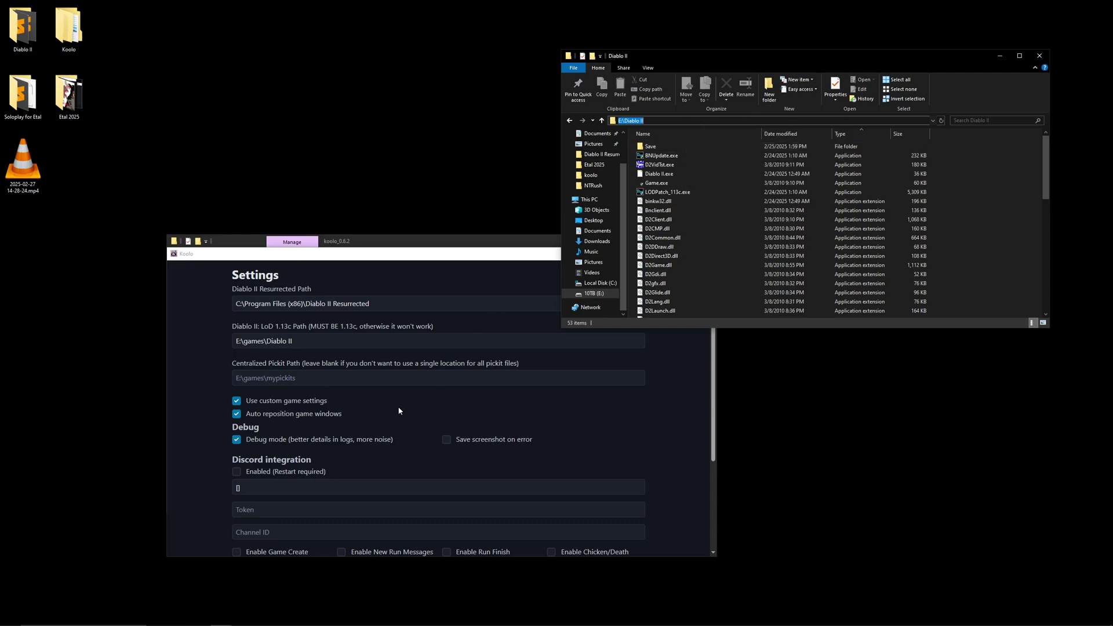
pyautogui.click(308, 340)
pyautogui.hotkey('ctrl', 'a')
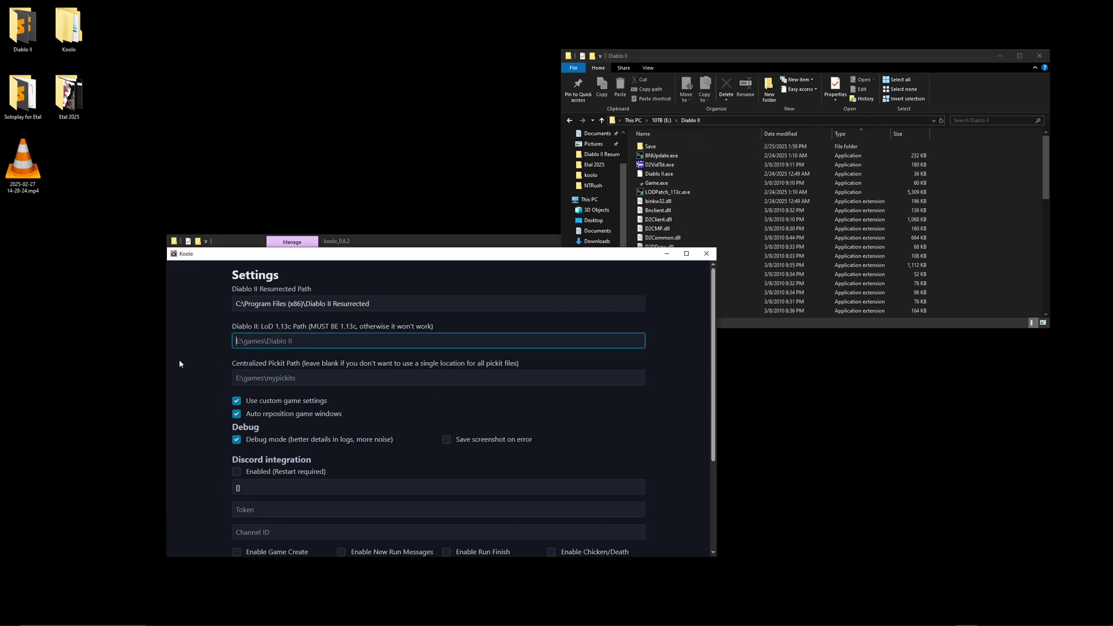
pyautogui.hotkey('ctrl', 'v')
# - Copy the path of the Diablo II Resurrected folder on drive C and set the Diablo II Resurrected path to C:\Diablo II Resurrected
pyautogui.click(593, 220)
pyautogui.click(601, 283)
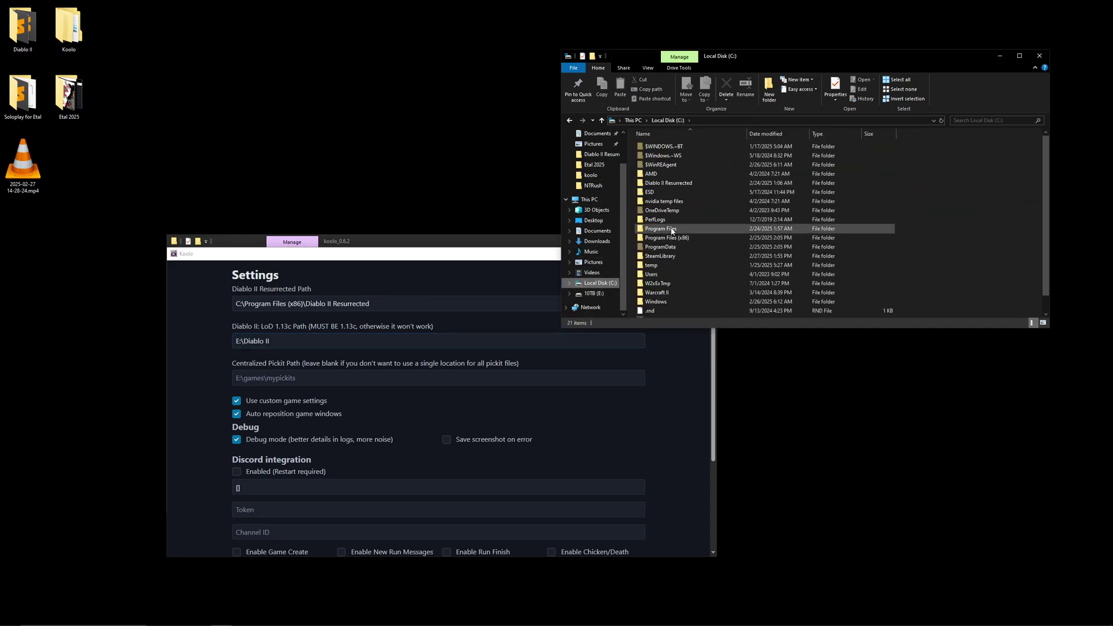
pyautogui.doubleClick(666, 182)
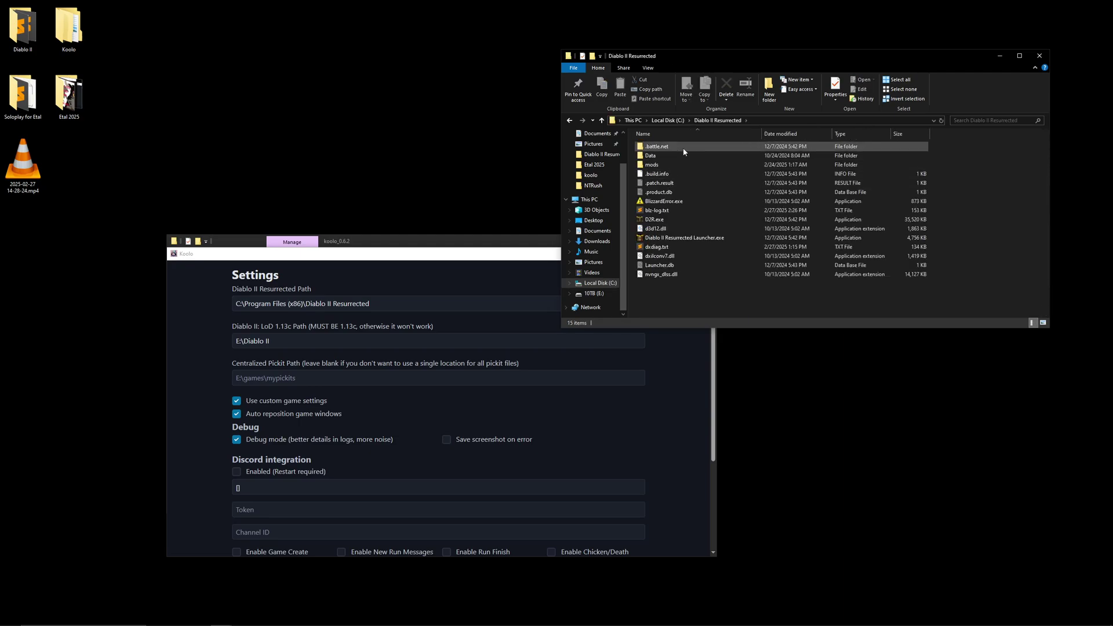
pyautogui.click(744, 121)
pyautogui.rightClick(733, 123)
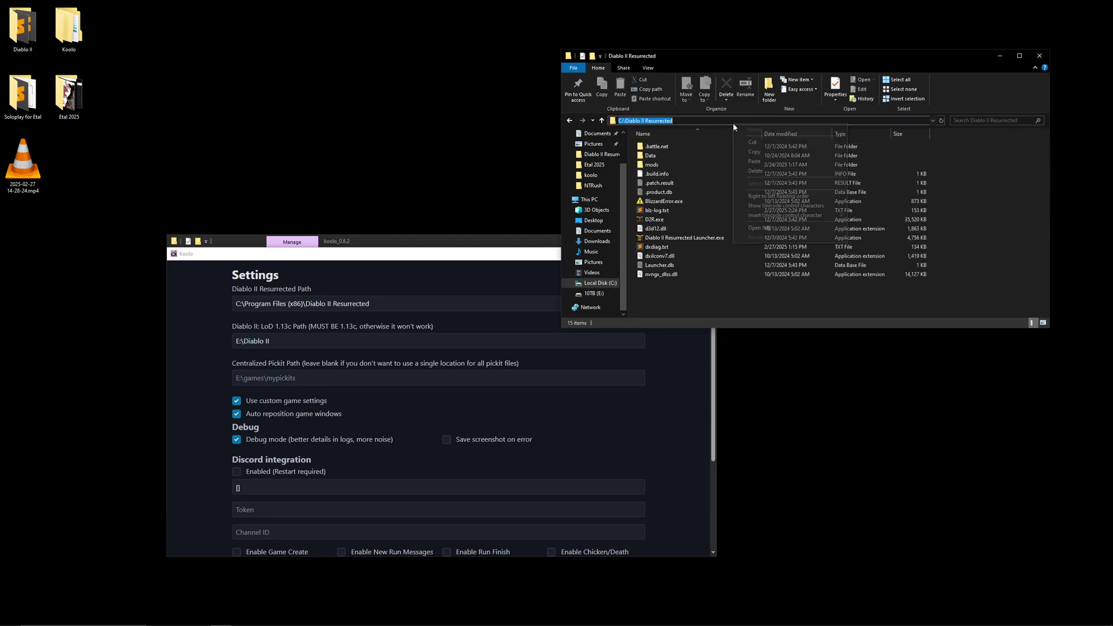
pyautogui.click(754, 152)
pyautogui.click(292, 325)
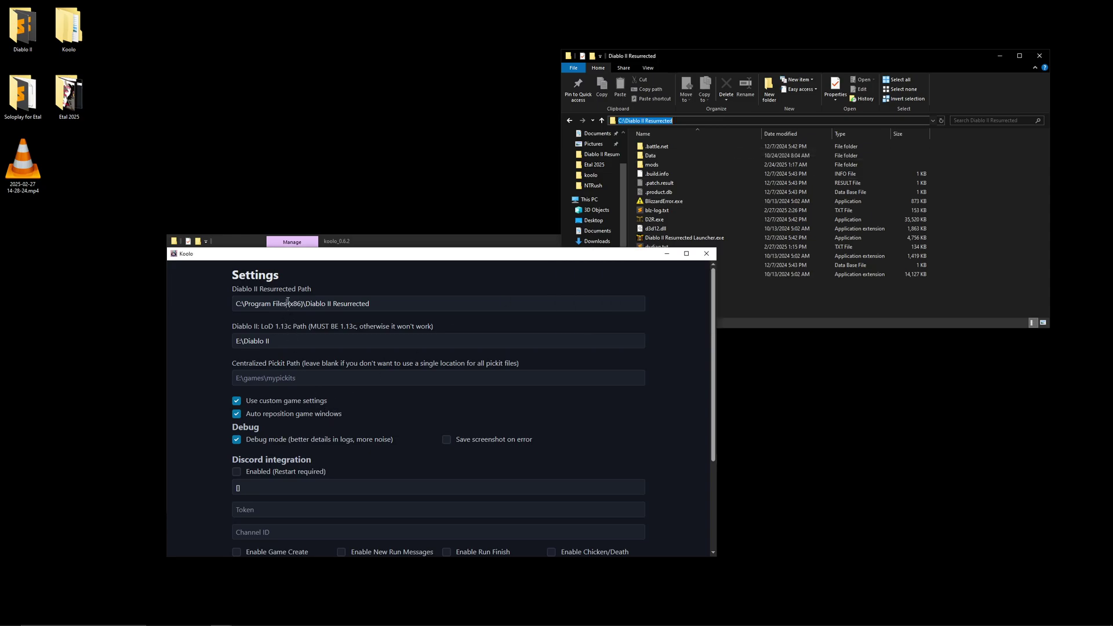
pyautogui.tripleClick(288, 302)
pyautogui.hotkey('ctrl', 'v')
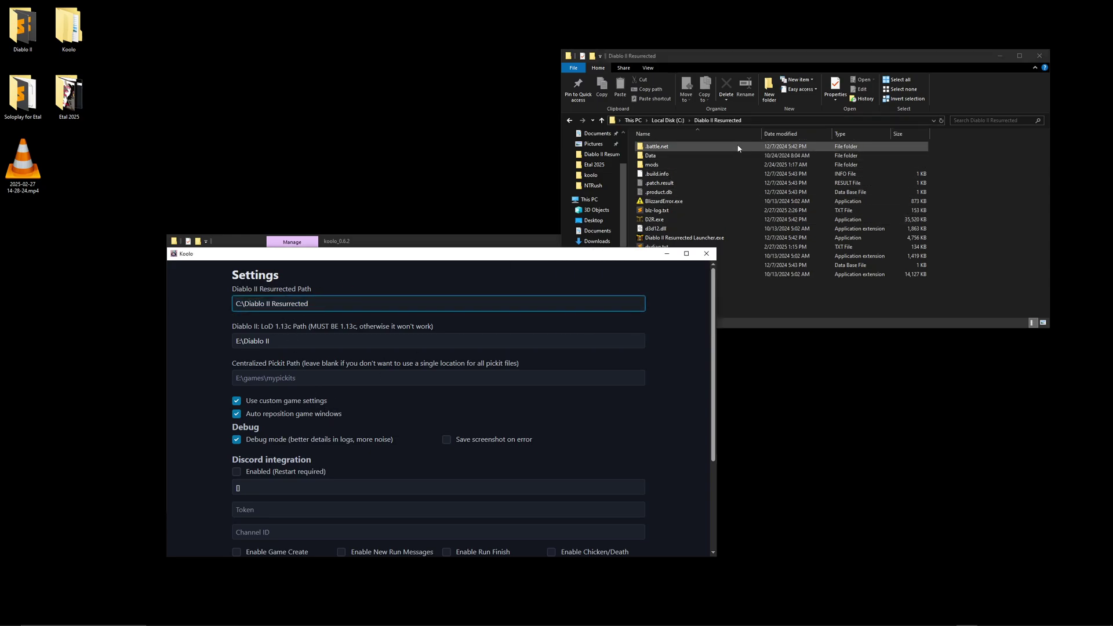
# - Recheck the location of the Diablo II Resurrected folder on drive C against the entered path
pyautogui.click(756, 122)
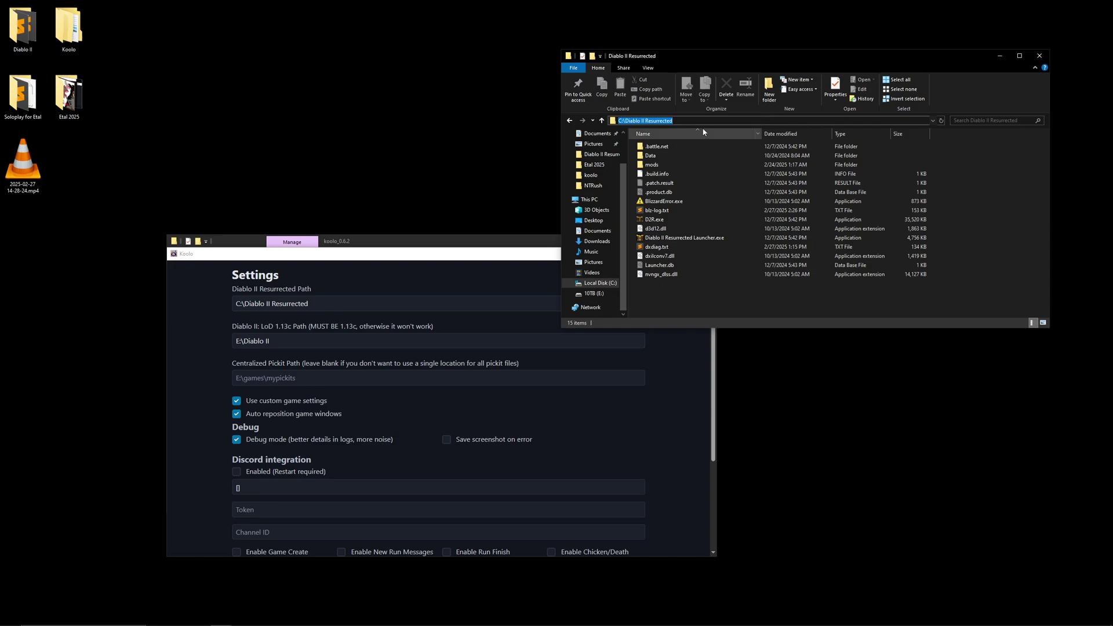
pyautogui.click(602, 120)
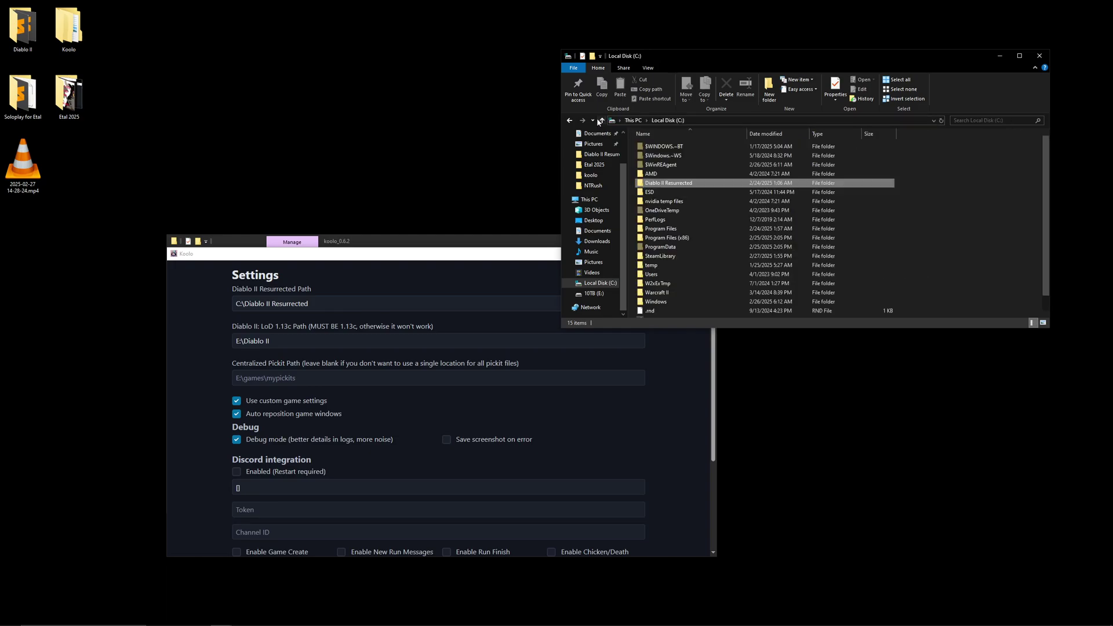
pyautogui.doubleClick(659, 184)
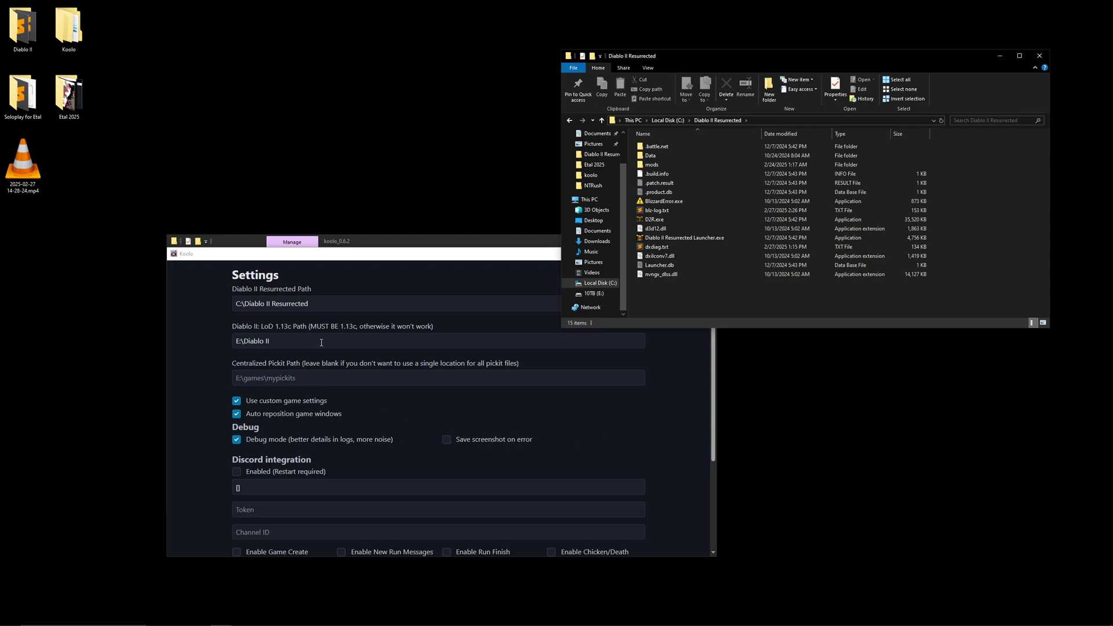
pyautogui.click(190, 345)
pyautogui.scroll(-3, 192, 356)
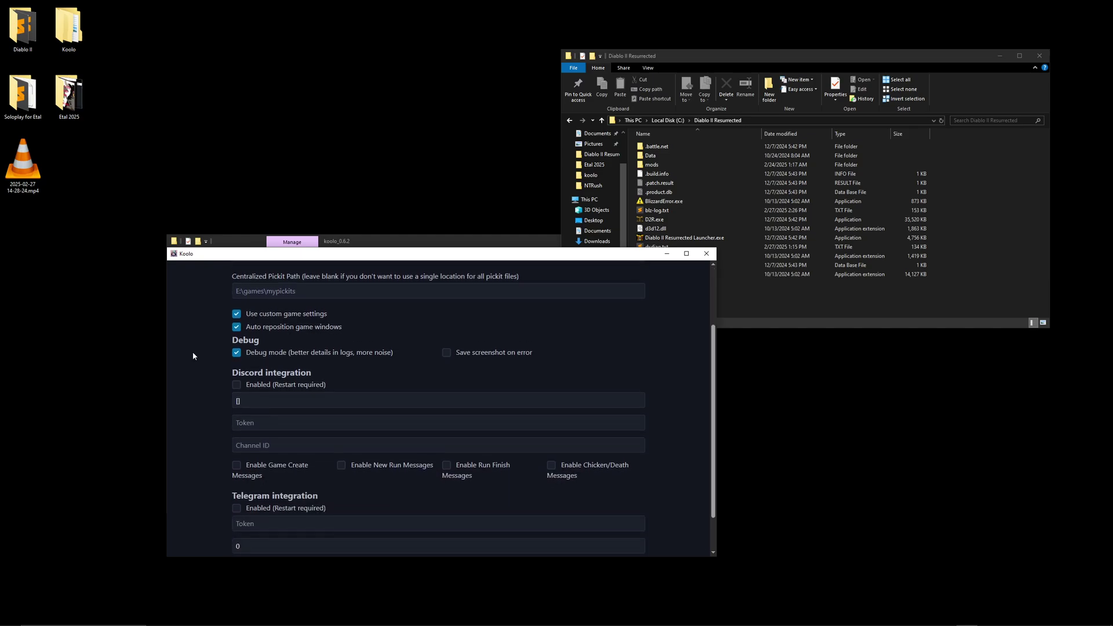
pyautogui.scroll(3, 193, 356)
pyautogui.click(377, 378)
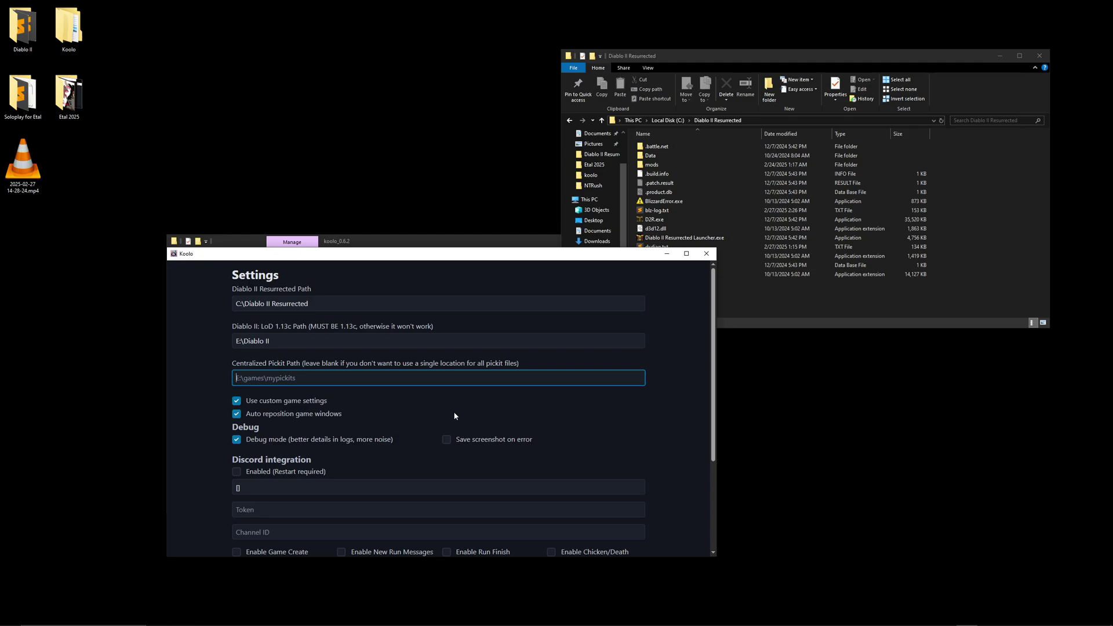
# - Enable saving a screenshot on error in the debug options and save the Koolo settings
pyautogui.scroll(-3, 423, 474)
pyautogui.scroll(1, 372, 378)
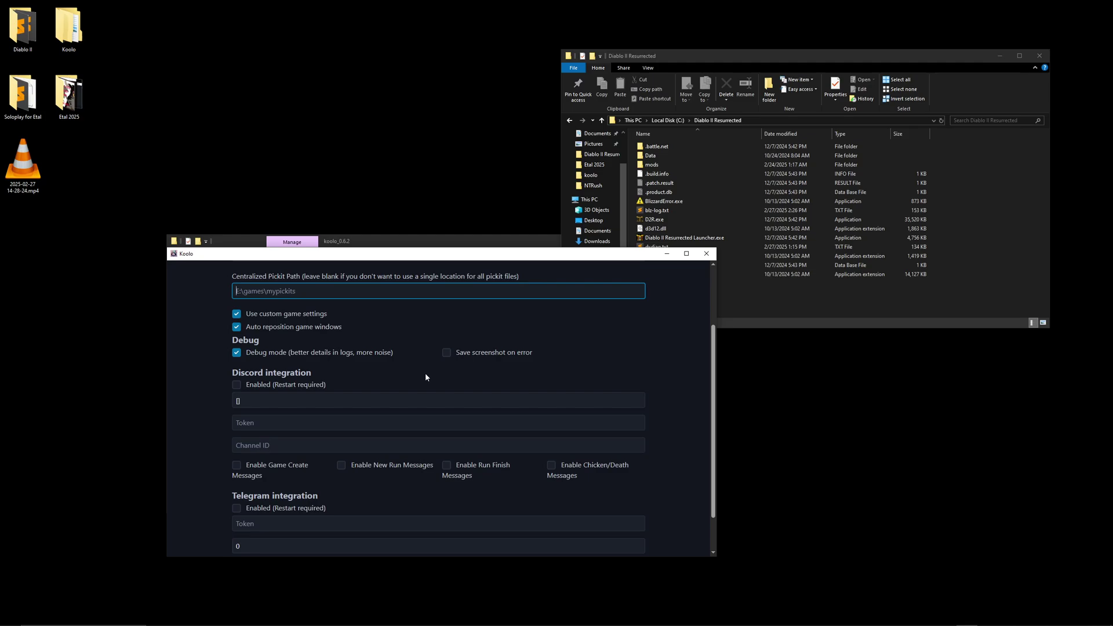
pyautogui.click(447, 355)
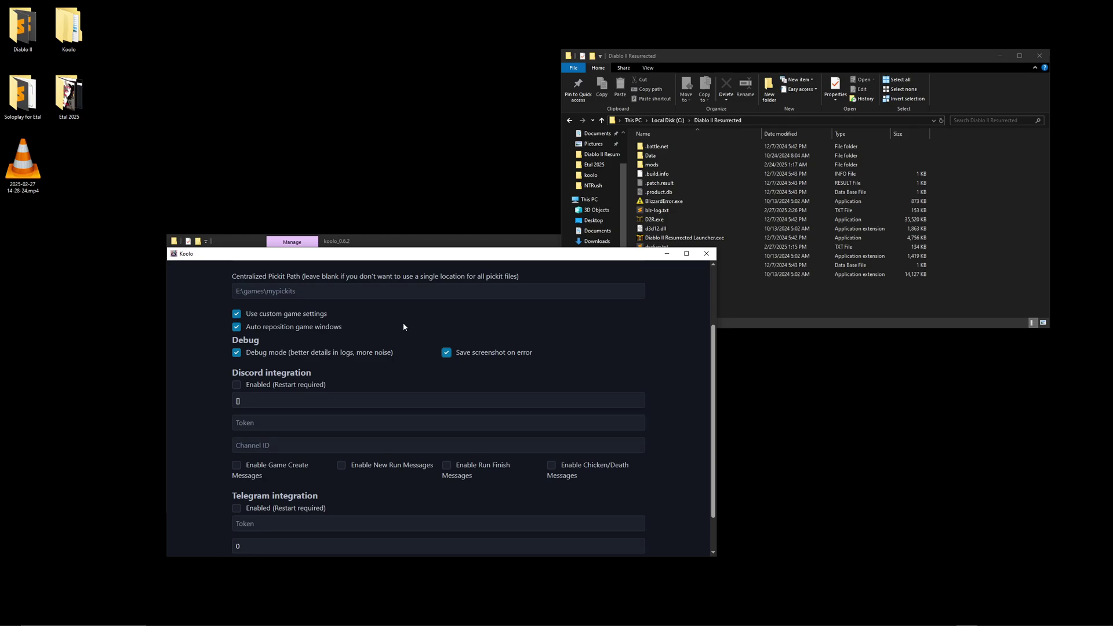
pyautogui.scroll(-2, 374, 344)
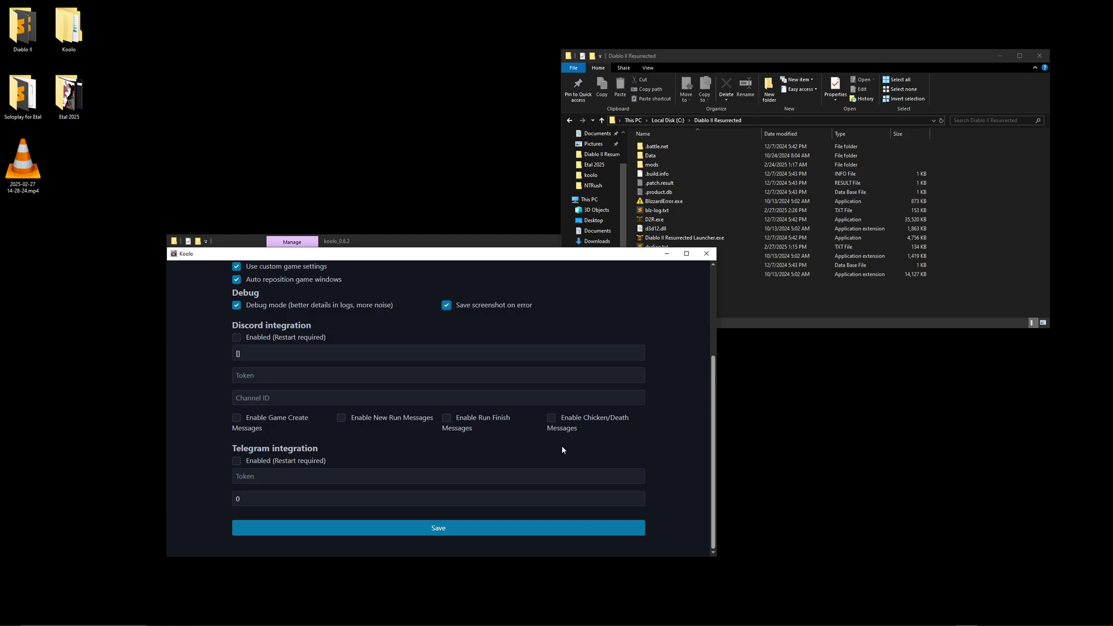
pyautogui.click(422, 533)
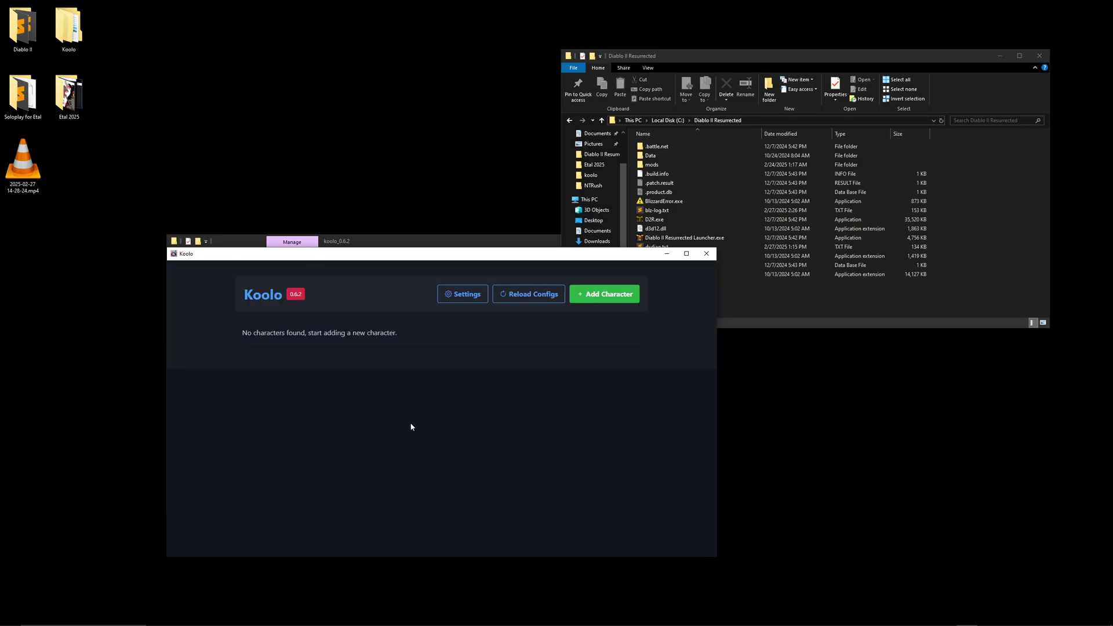